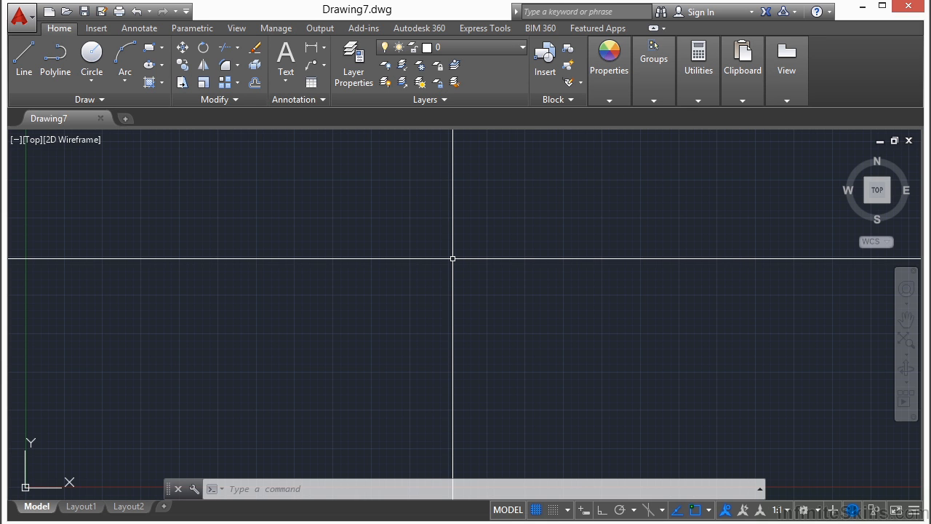
Set the new drawing's units to decimal lengths with feet as the insertion scale
type("UNITS")
key("Return")
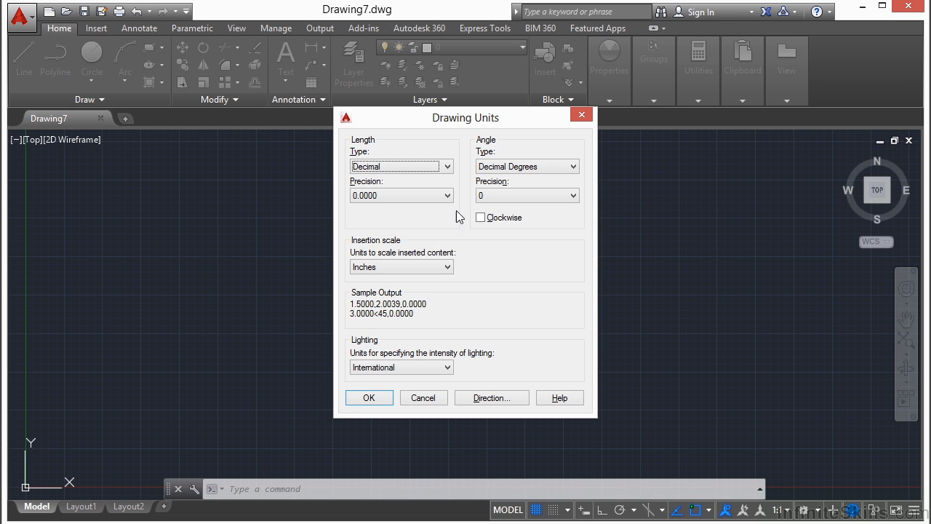
left_click(447, 166)
left_click(422, 189)
left_click(447, 267)
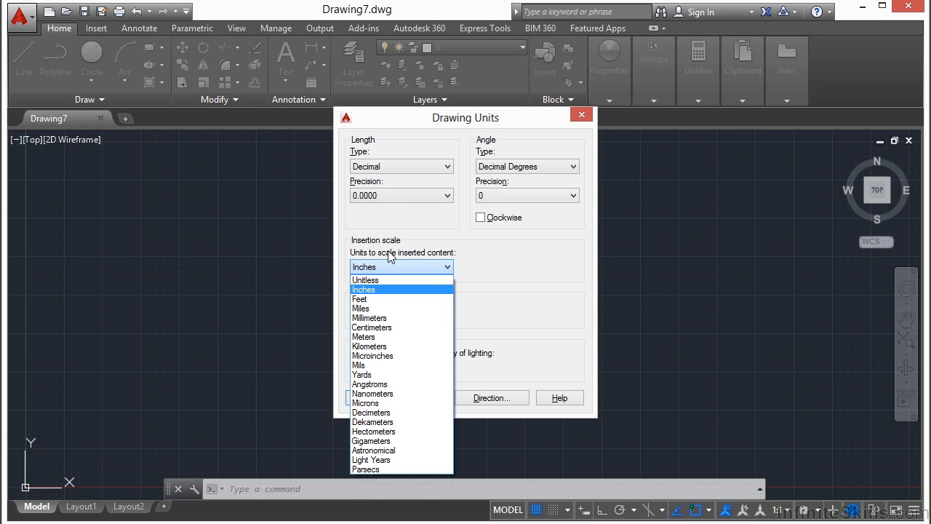
left_click(377, 299)
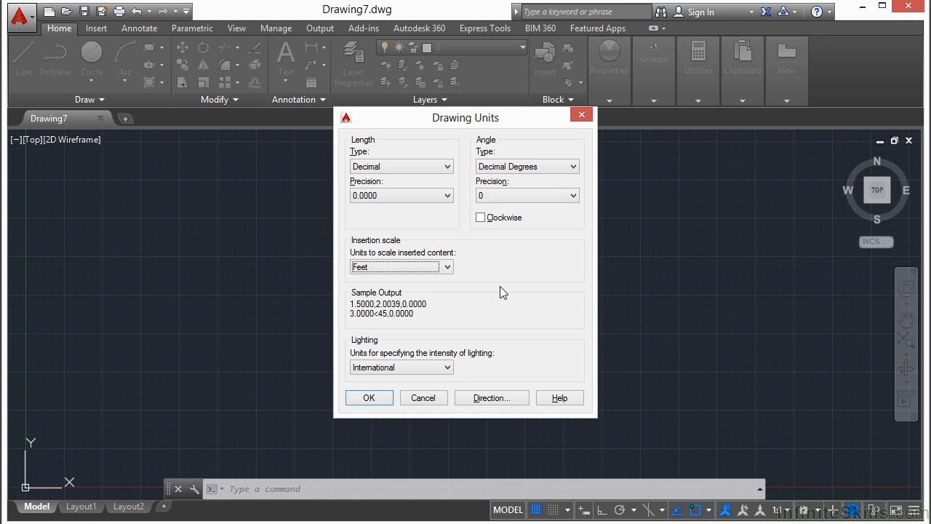
left_click(379, 400)
Open the drawing architectural_example-imperial.dwg from folder 04
type("open")
key("Return")
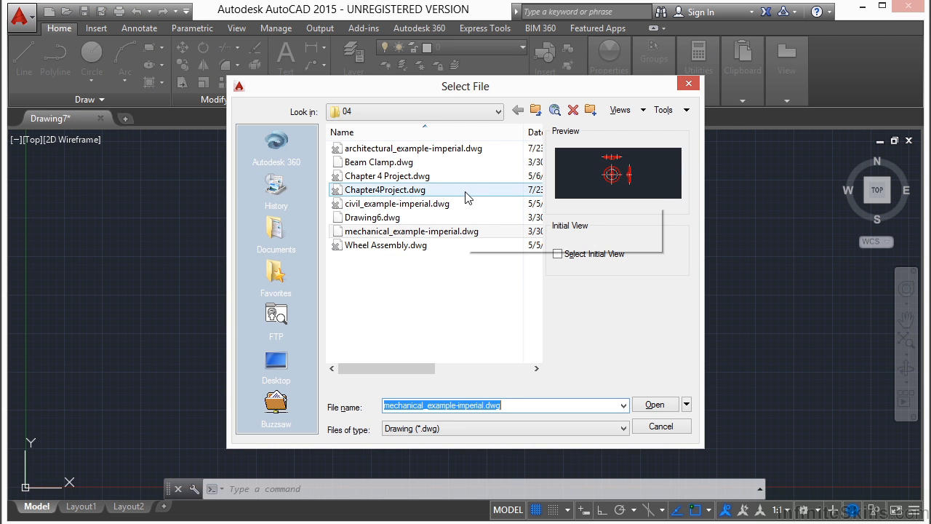
left_click(446, 148)
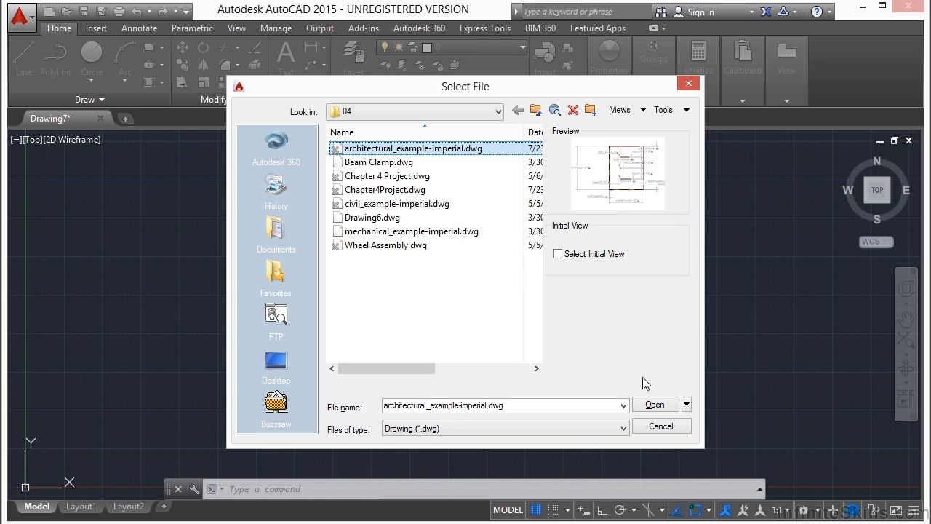
left_click(650, 404)
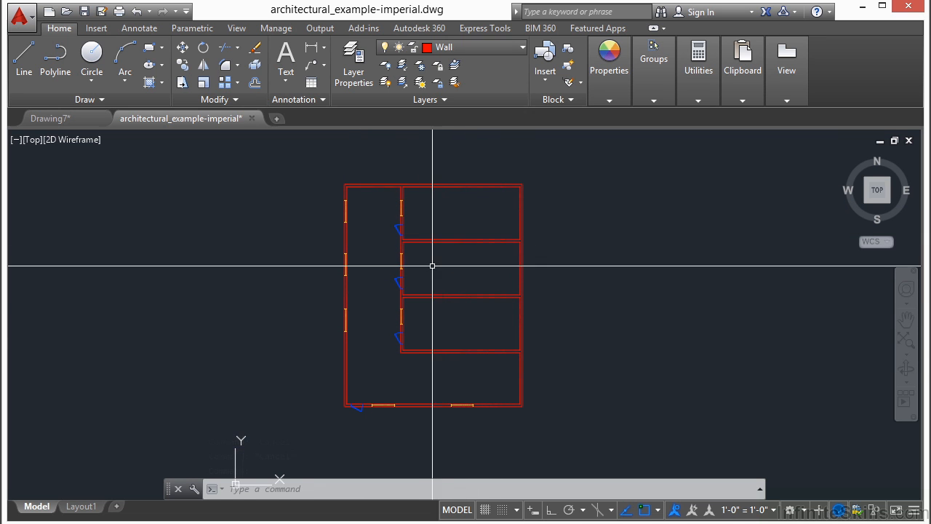
Check the length type and insertion scale in the architectural drawing's unit settings
mouse_move(400, 318)
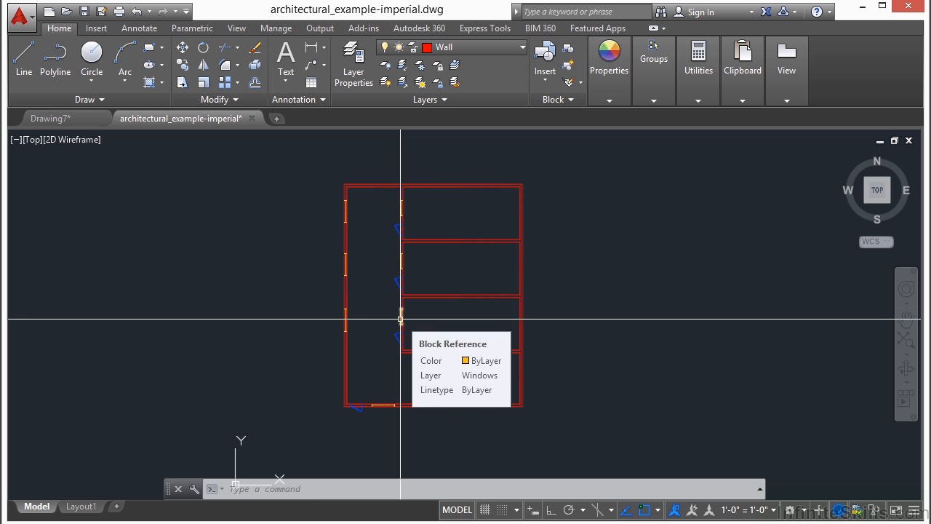
type("u")
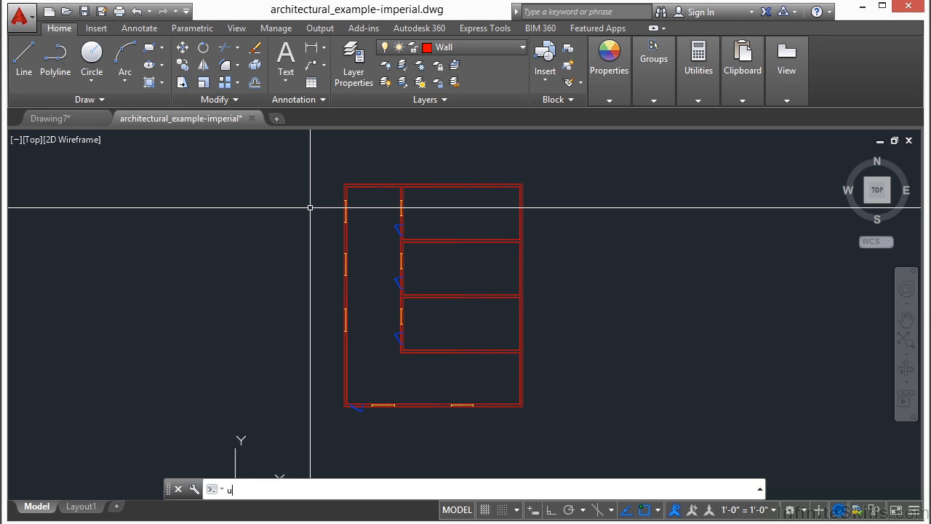
type("nits")
key("Return")
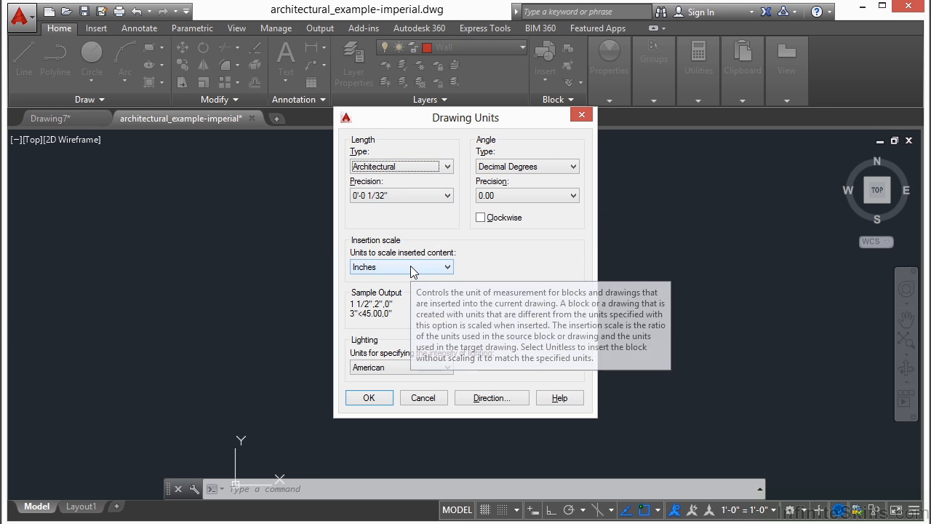
left_click(372, 398)
Open the drawing civil_example-imperial.dwg from folder 04
type("open")
key("Return")
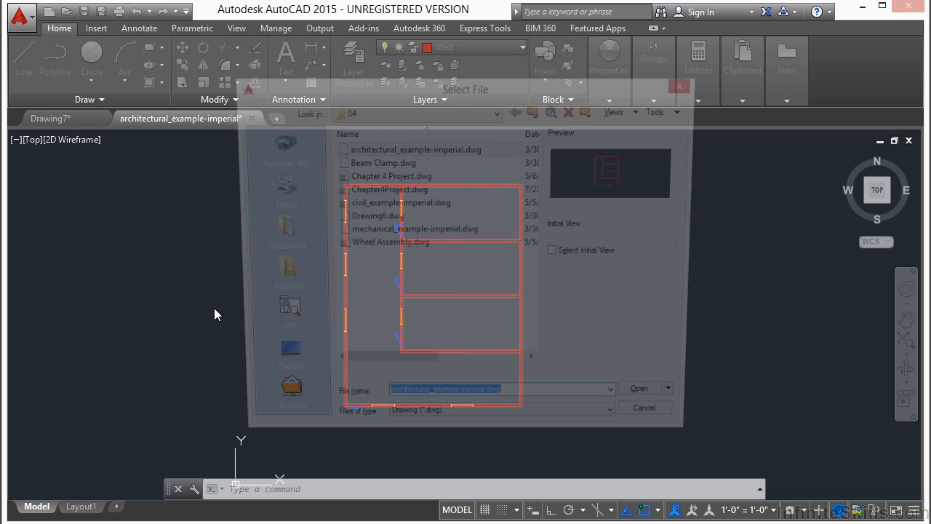
left_click(396, 206)
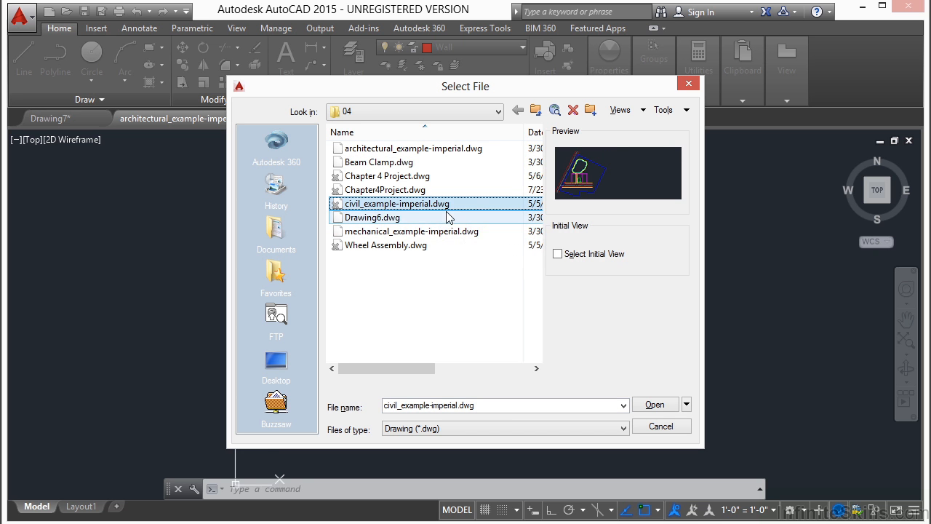
left_click(664, 407)
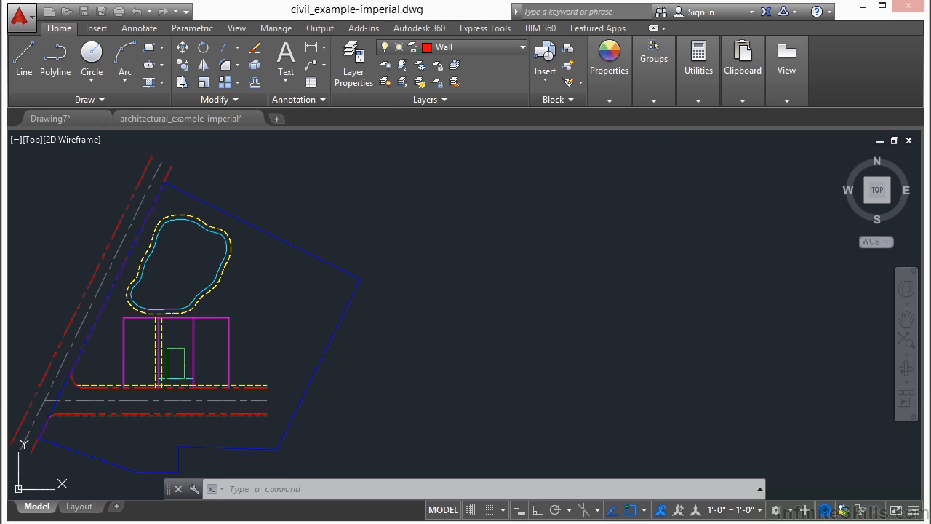
key("Escape")
key("Escape")
Inspect the civil drawing's lots and unit settings, and compare the site plan with the architectural floor plan
middle_click_drag(259, 347, 441, 314)
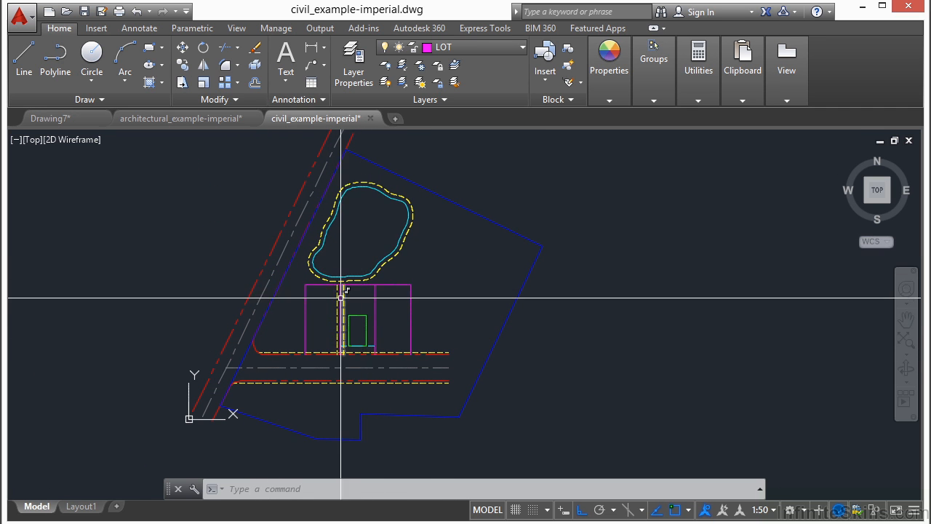
scroll(352, 314, "up", 5)
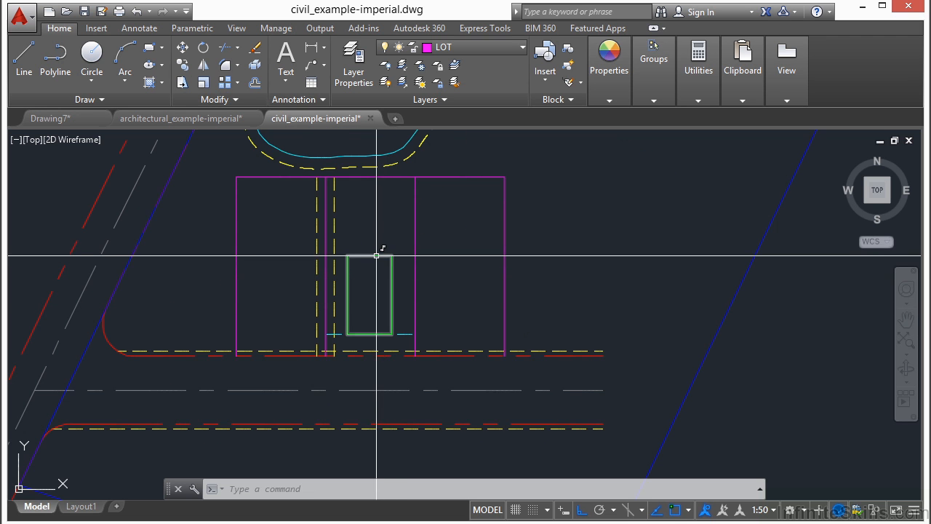
scroll(384, 286, "down", 3)
middle_click_drag(357, 326, 452, 336)
type("units")
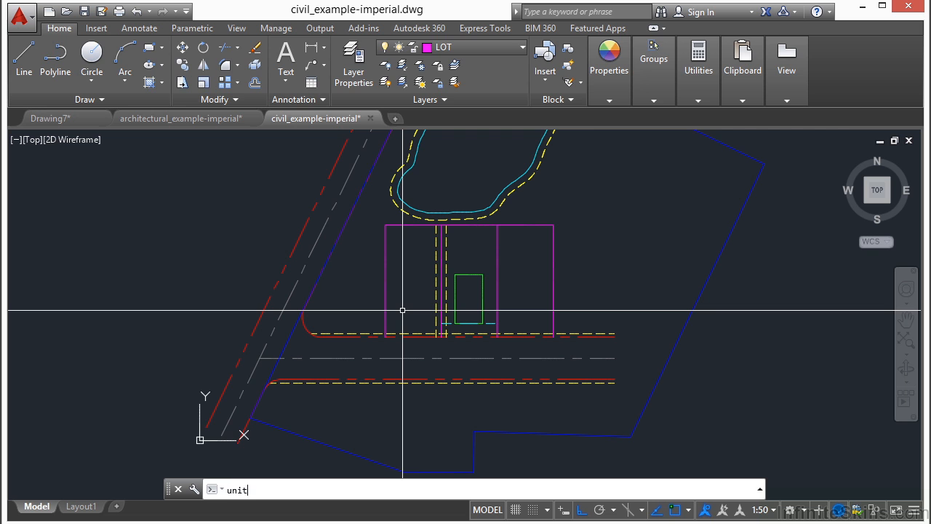
key("Return")
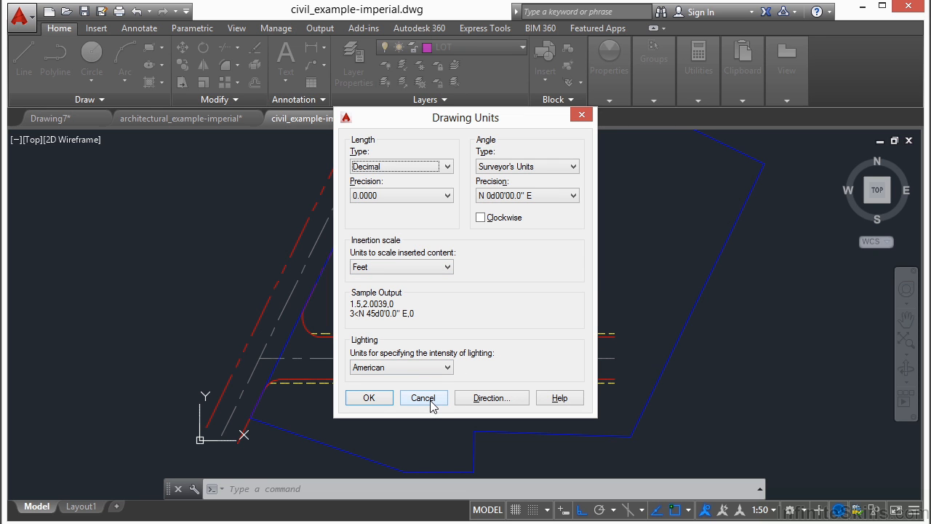
left_click(381, 399)
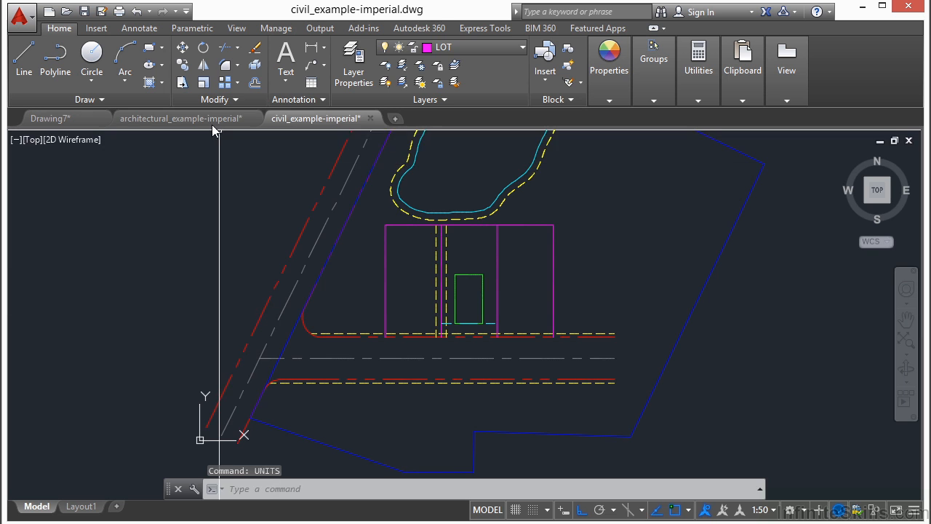
left_click(208, 119)
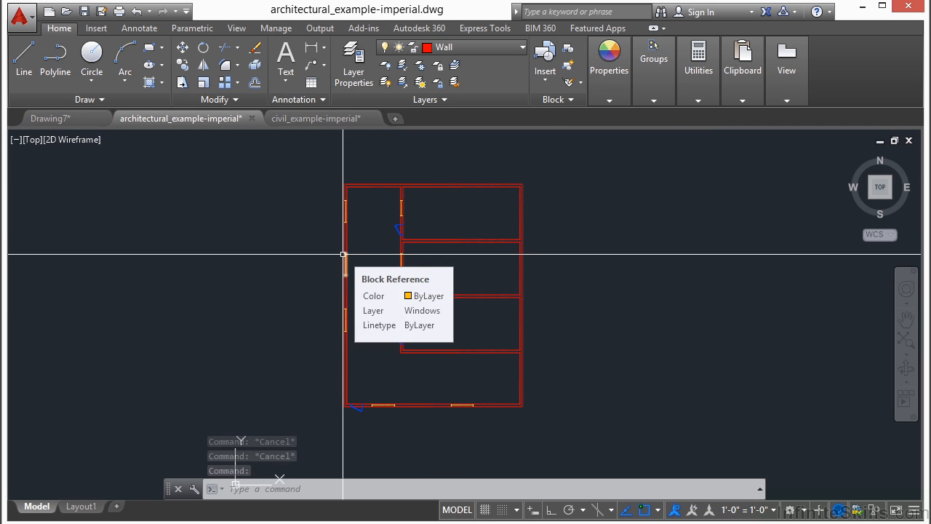
left_click(318, 119)
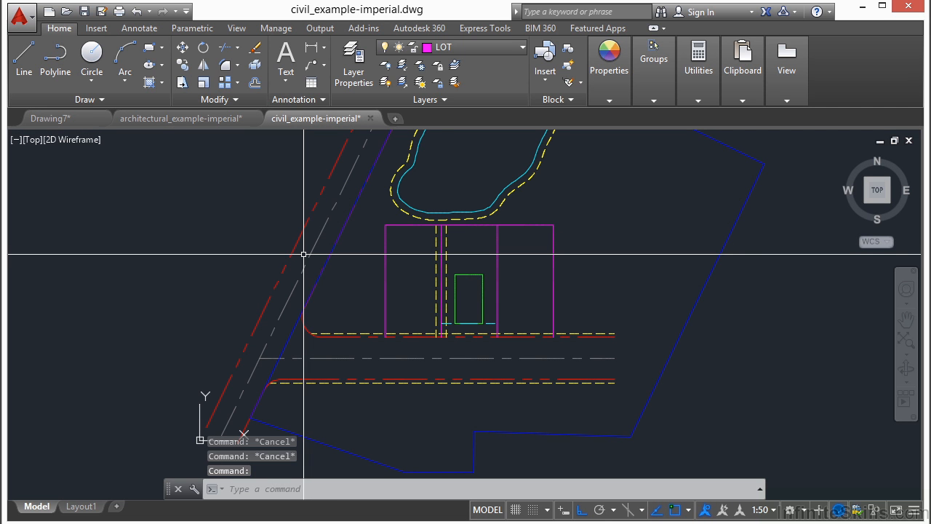
type("ref")
key("BackSpace")
key("BackSpace")
key("BackSpace")
type("xref")
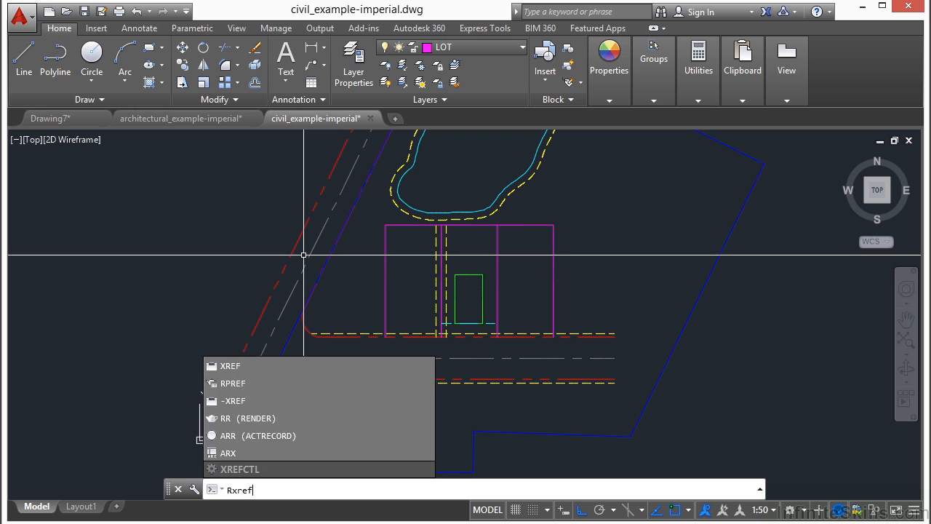
key("Return")
Open the external references manager, start attaching a DWG and browse to Google Drive > Infinite Skills > AutoCAD 2015 Beginers > Projects > 04
type("xref")
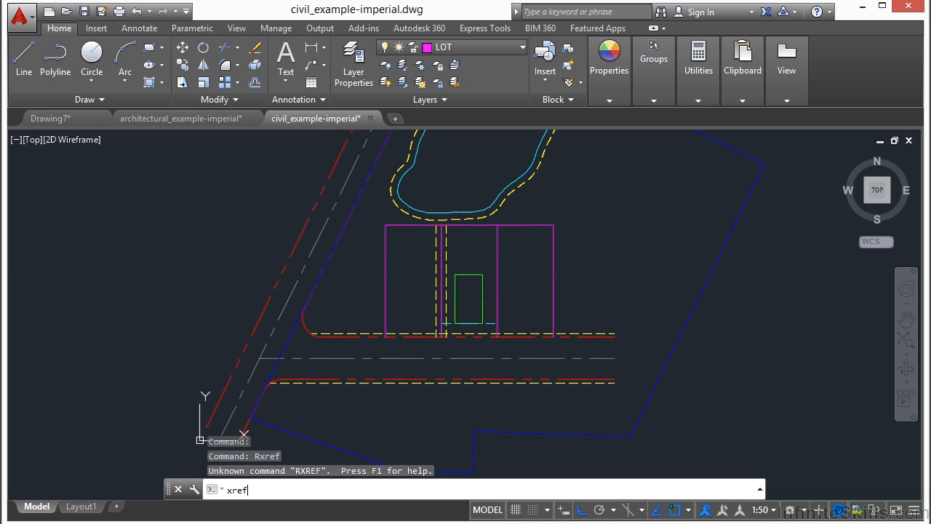
key("Return")
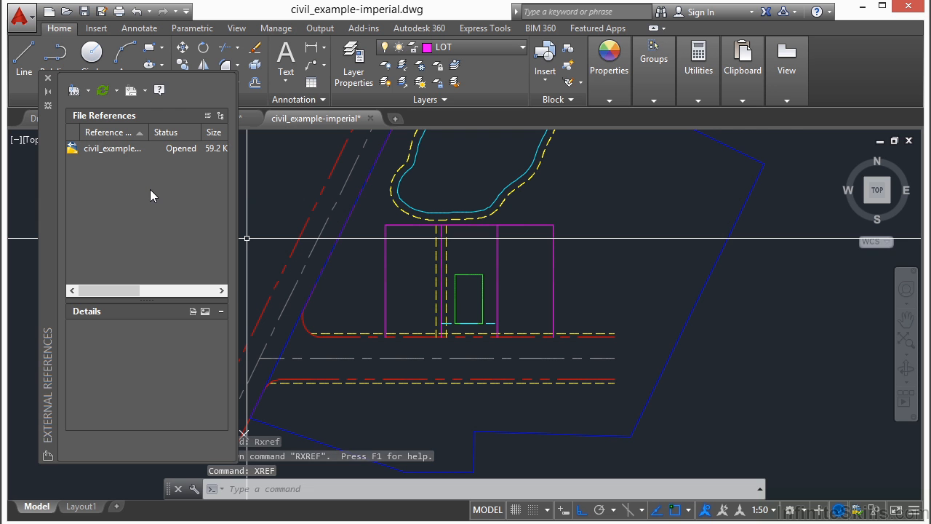
left_click(76, 95)
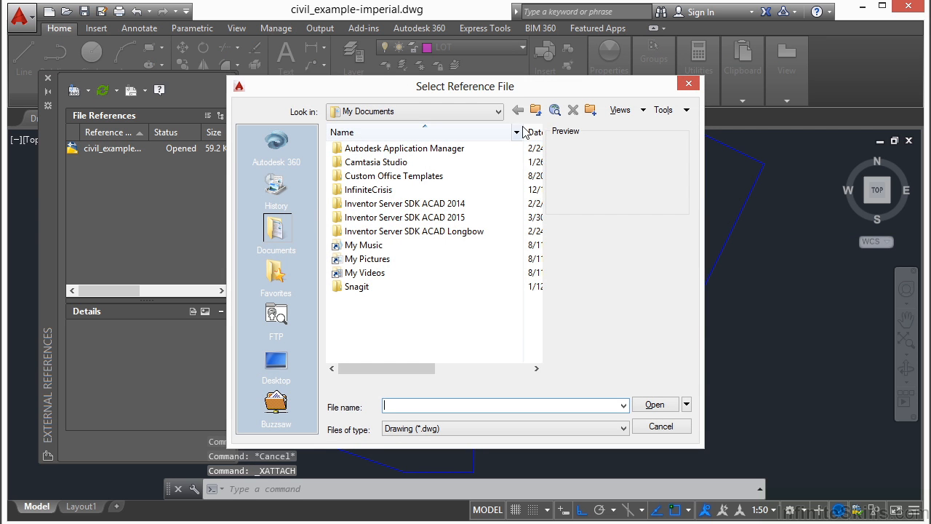
left_click(498, 112)
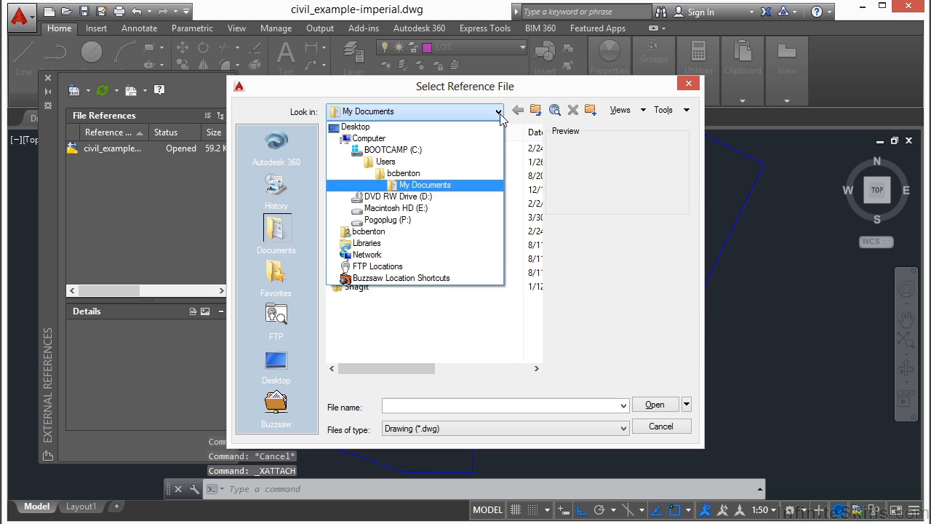
left_click(405, 174)
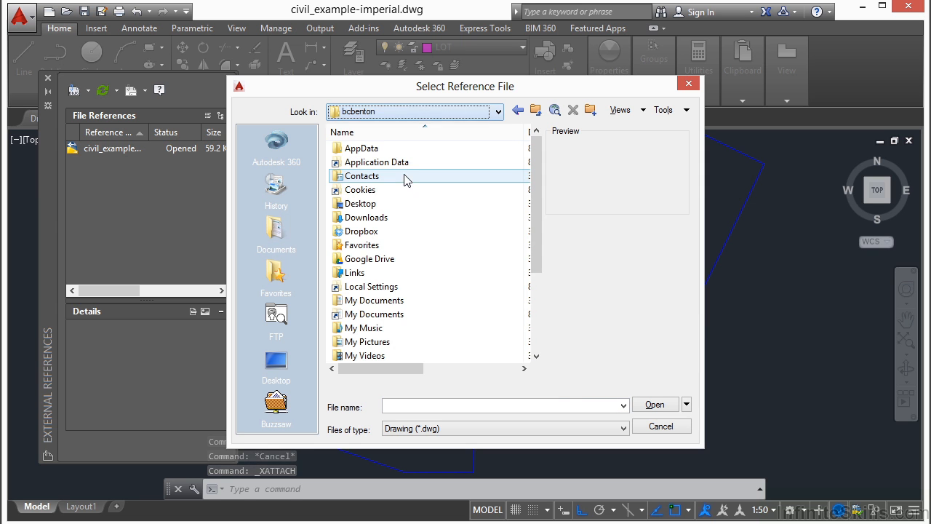
double_click(386, 259)
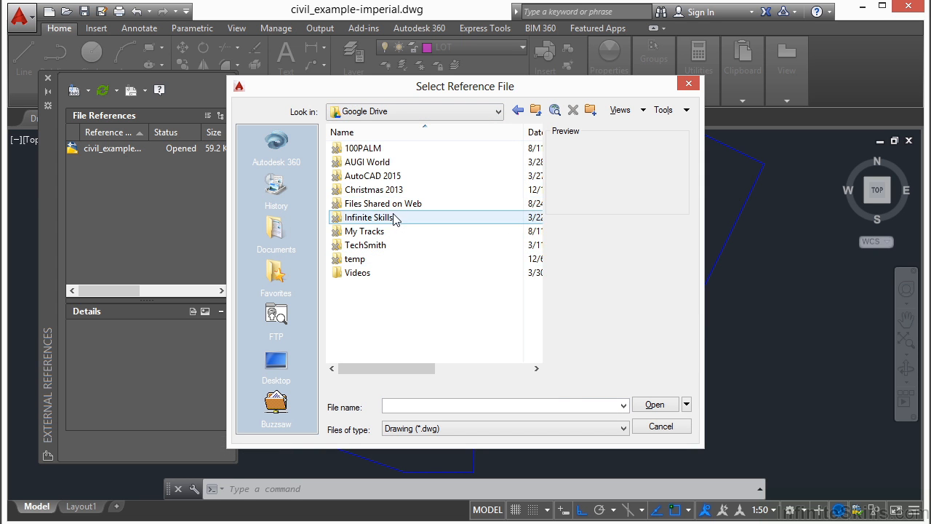
double_click(392, 216)
double_click(388, 150)
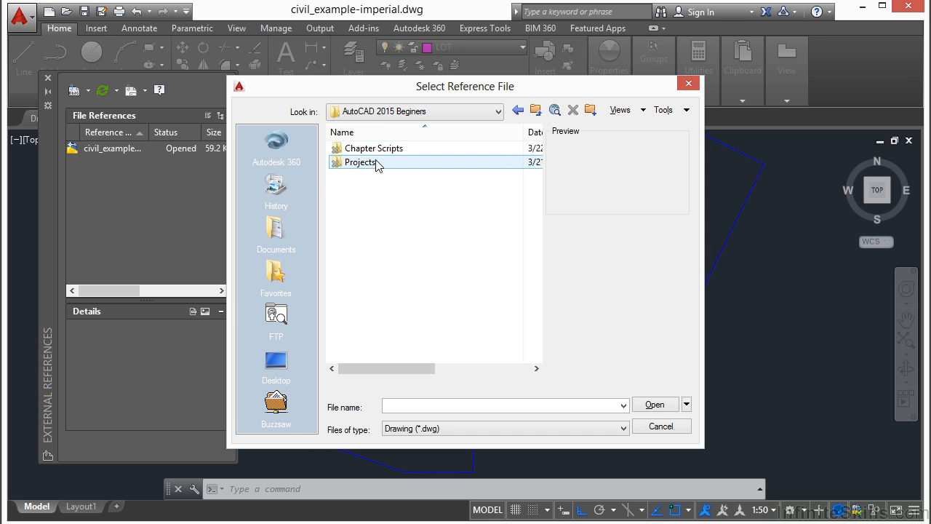
double_click(378, 163)
double_click(364, 173)
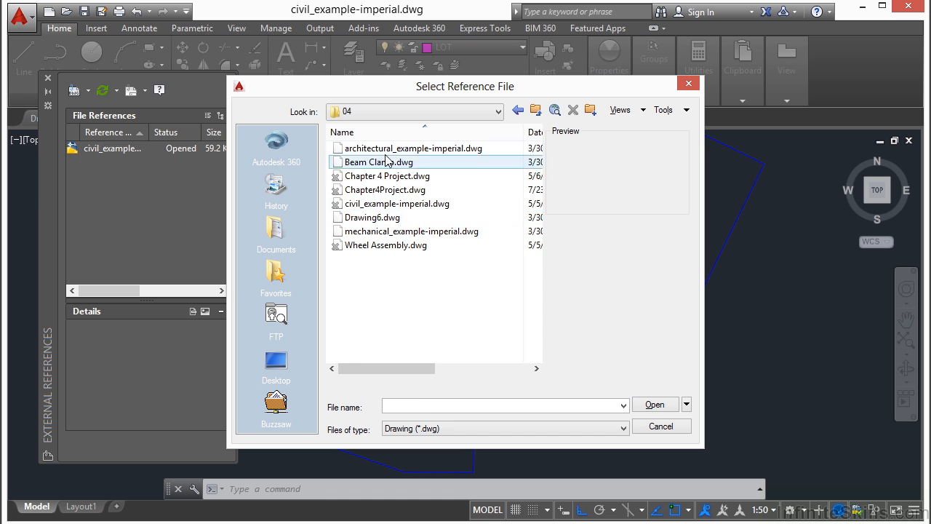
Attach architectural_example-imperial.dwg as a relative-path reference at scale 1.00 and place it east of the magenta lots
left_click(388, 149)
left_click(657, 404)
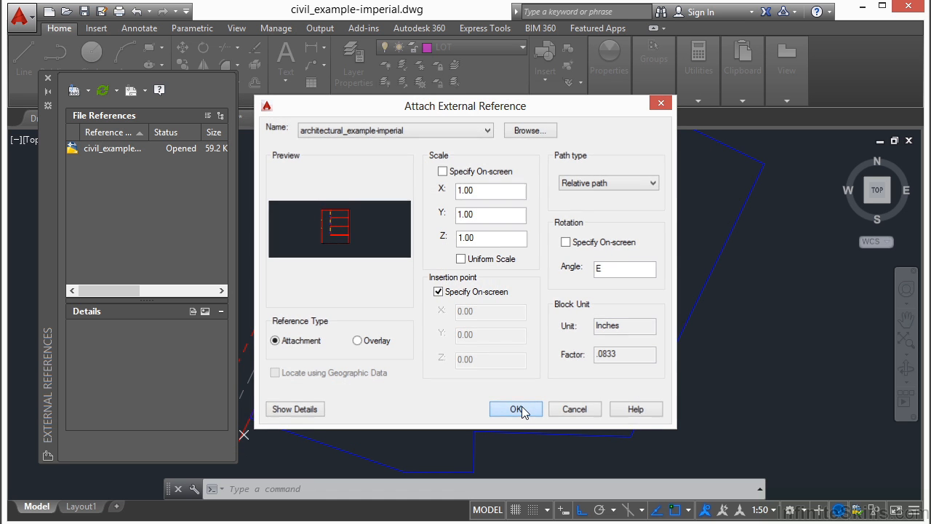
left_click(517, 409)
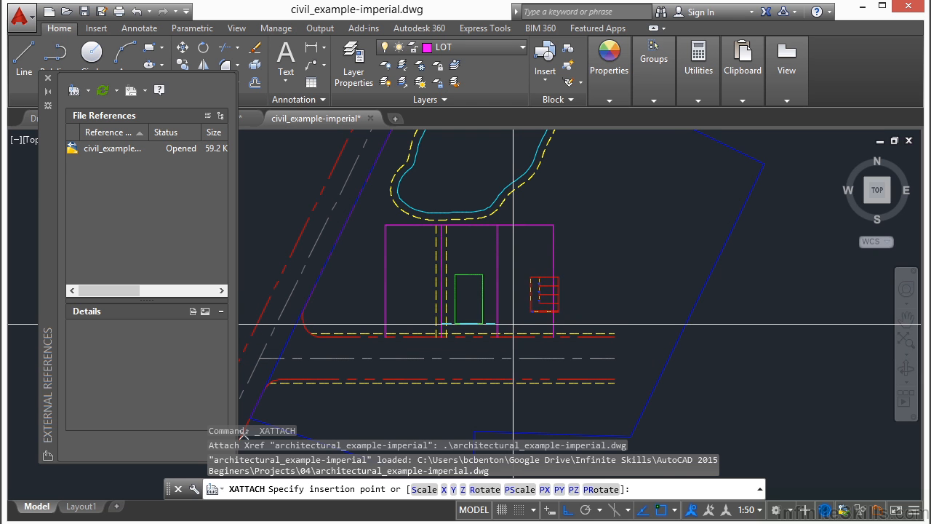
left_click(573, 313)
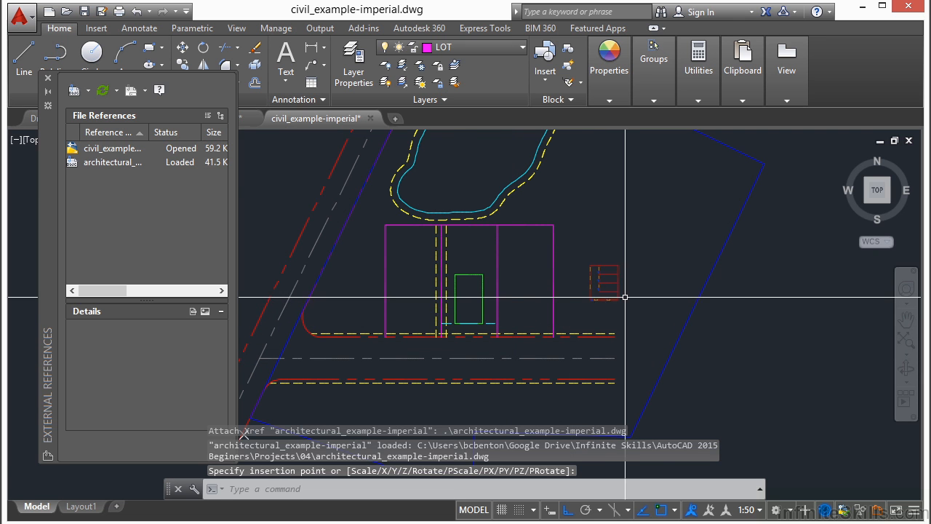
Move the attached architectural plan by its lower-left corner into the easternmost magenta lot, with Ortho off
scroll(622, 299, "up", 3)
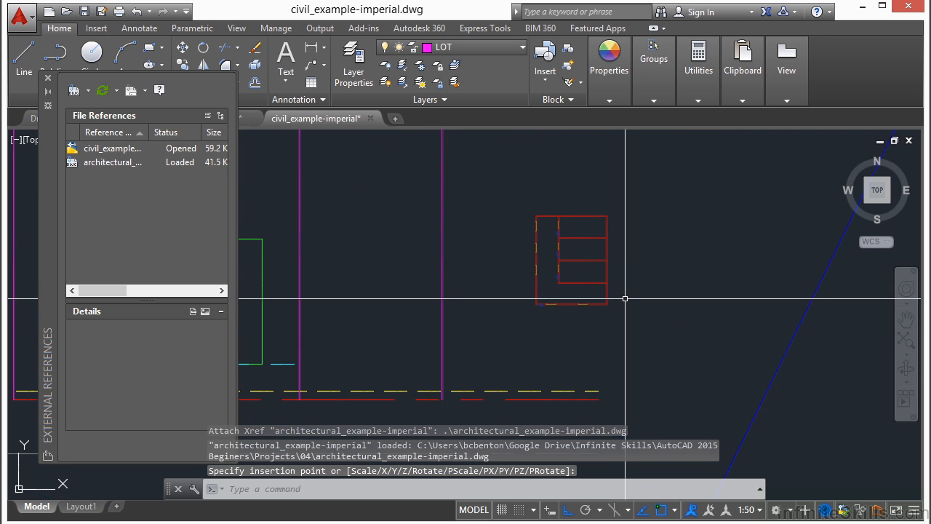
type("m")
key("Return")
left_click(603, 262)
key("Return")
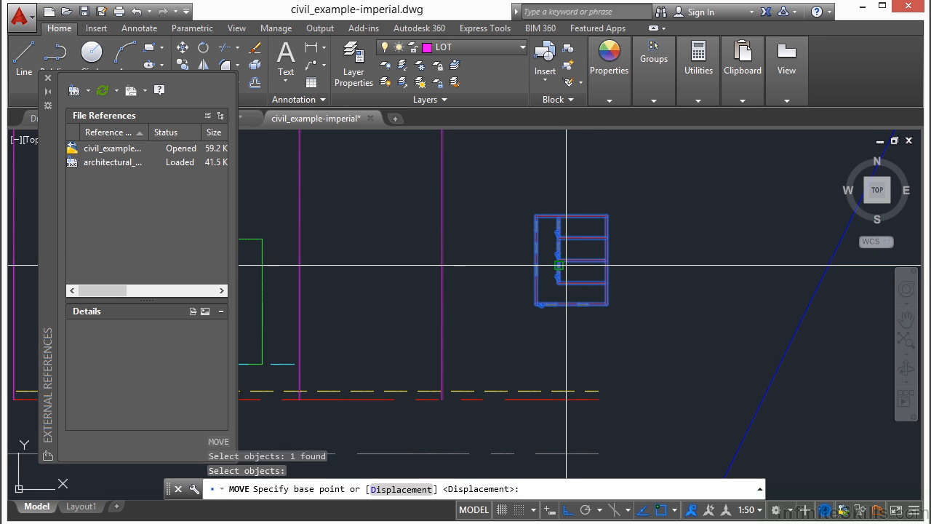
left_click(538, 304)
scroll(630, 301, "down", 2)
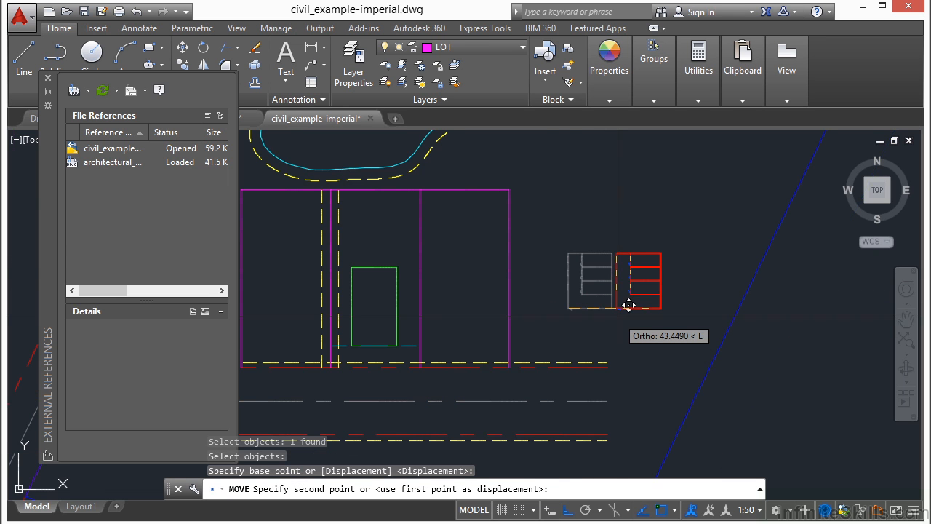
key("F8")
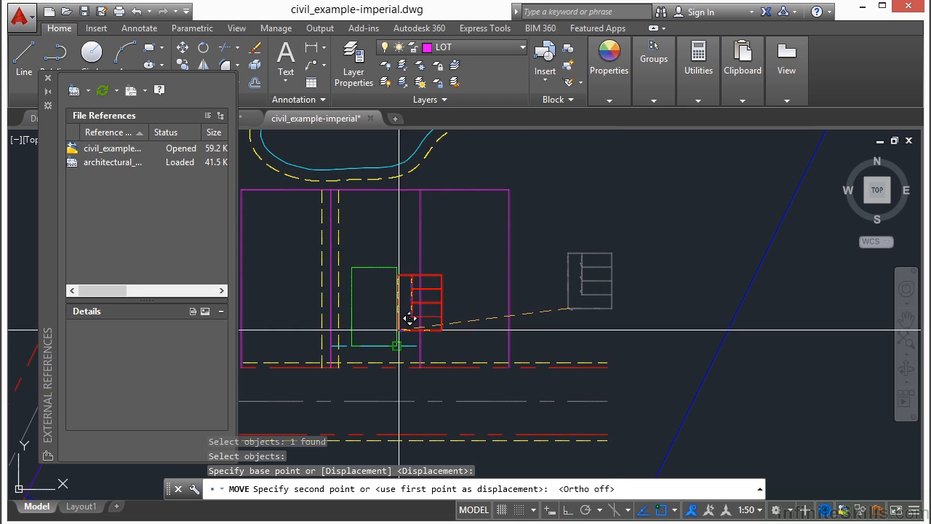
left_click(470, 323)
Draw a nearly horizontal line 1 unit long above the attached floor plan
scroll(469, 313, "up", 2)
middle_click_drag(467, 308, 561, 270)
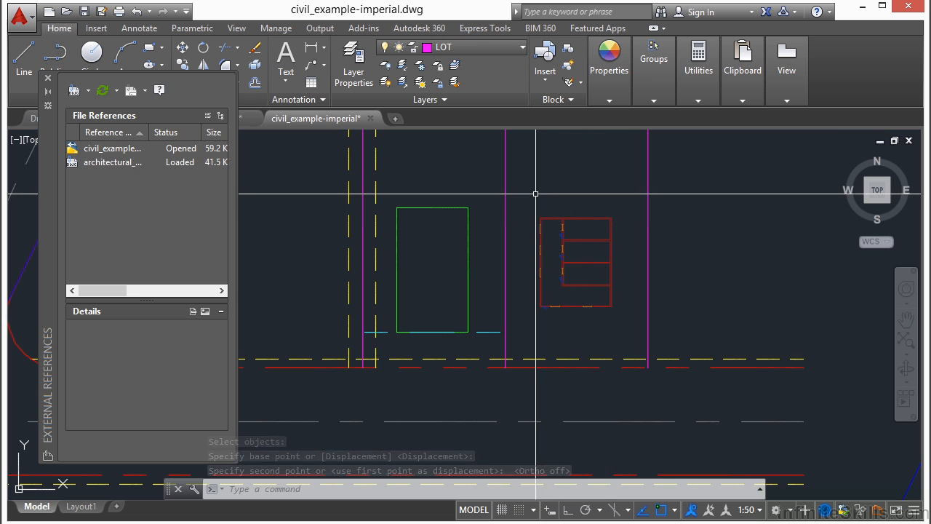
type("l")
key("Return")
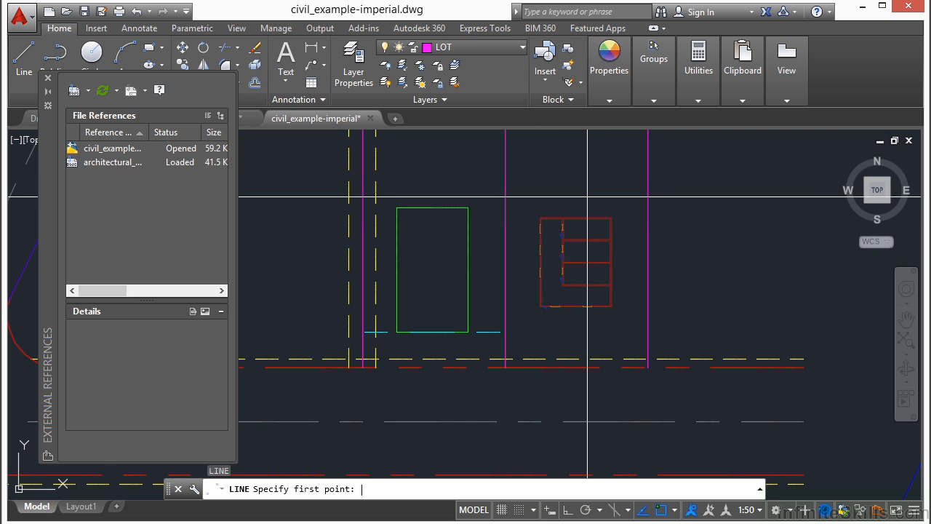
scroll(588, 197, "up", 5)
left_click(519, 196)
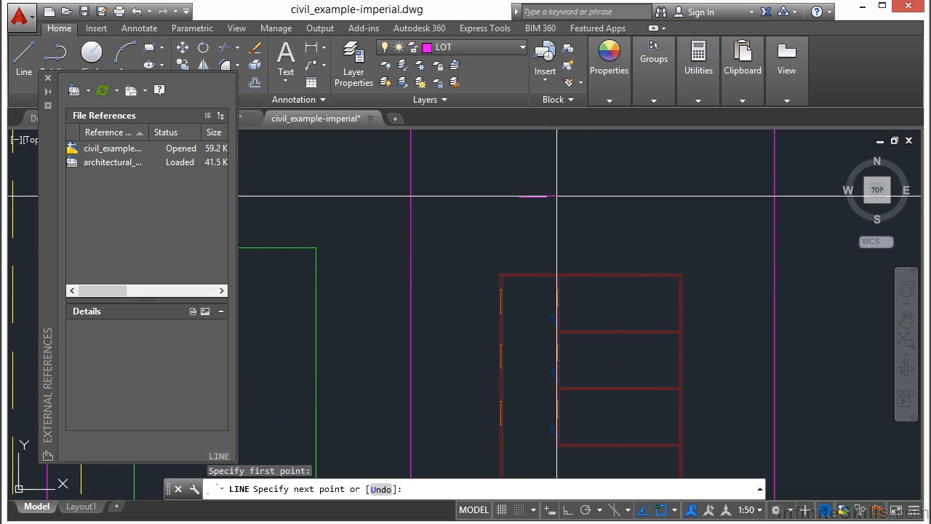
key("Return")
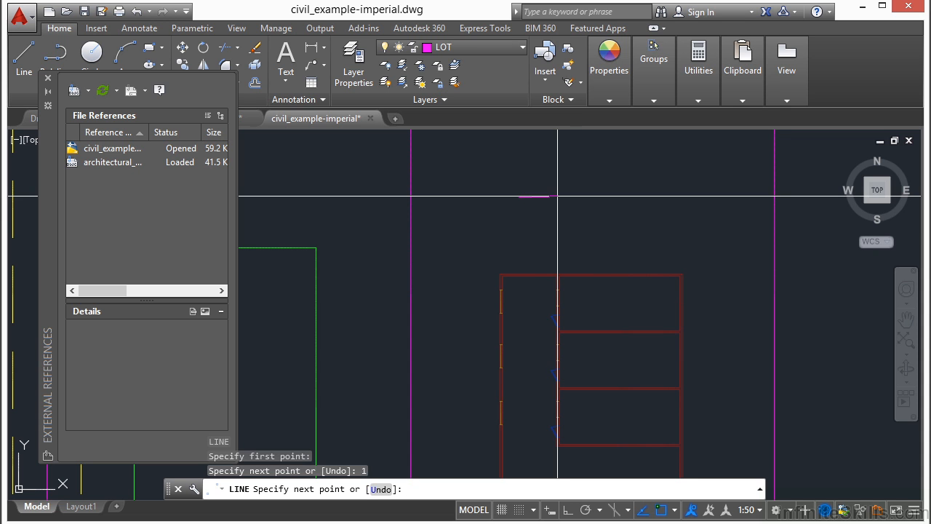
key("Escape")
Move the 1-unit line from above the floor plan into its upper-left room
scroll(515, 202, "up", 5)
type("m")
key("Return")
left_click(540, 179)
left_click(515, 204)
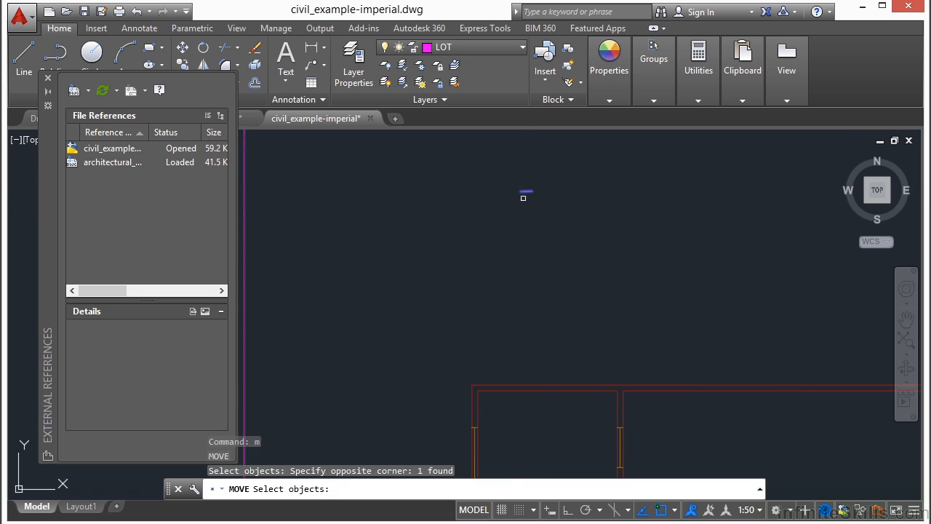
key("Return")
left_click(520, 192)
middle_click_drag(533, 308, 542, 187)
scroll(508, 327, "up", 2)
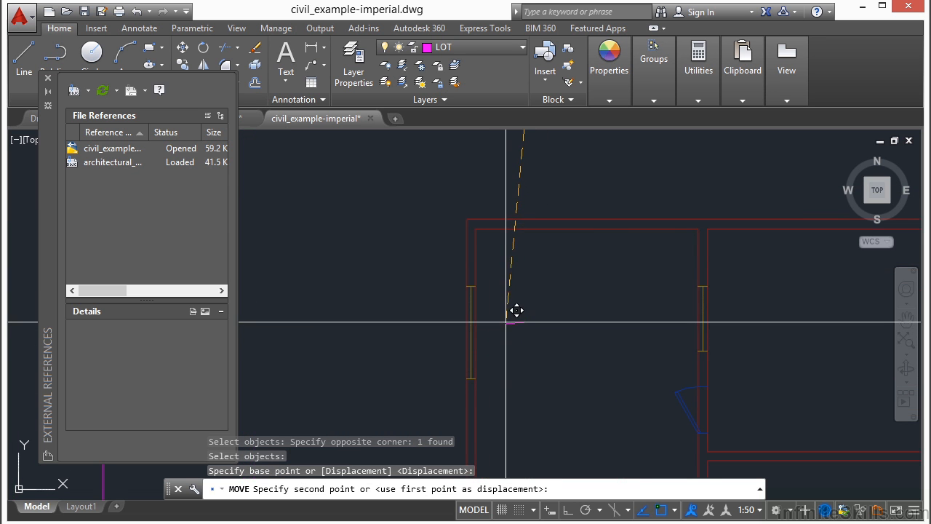
left_click(502, 285)
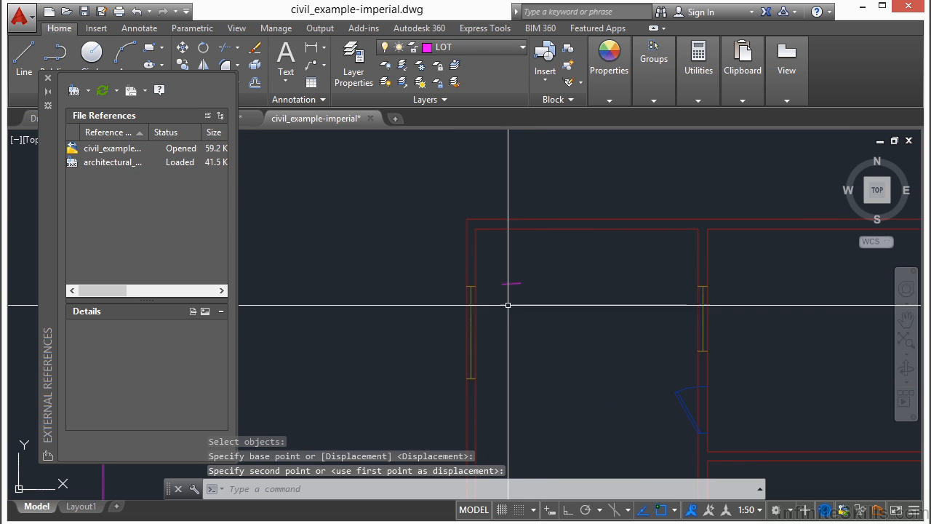
Move the 1-unit line closer to the room's west wall, just above the window, to compare it with the wall thickness
scroll(476, 260, "up", 4)
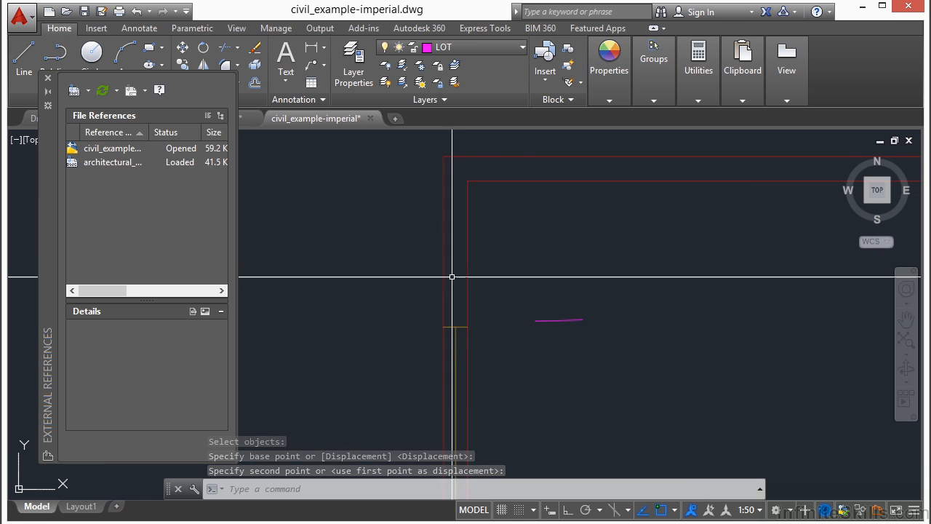
type("m")
key("Return")
left_click(589, 296)
left_click(564, 347)
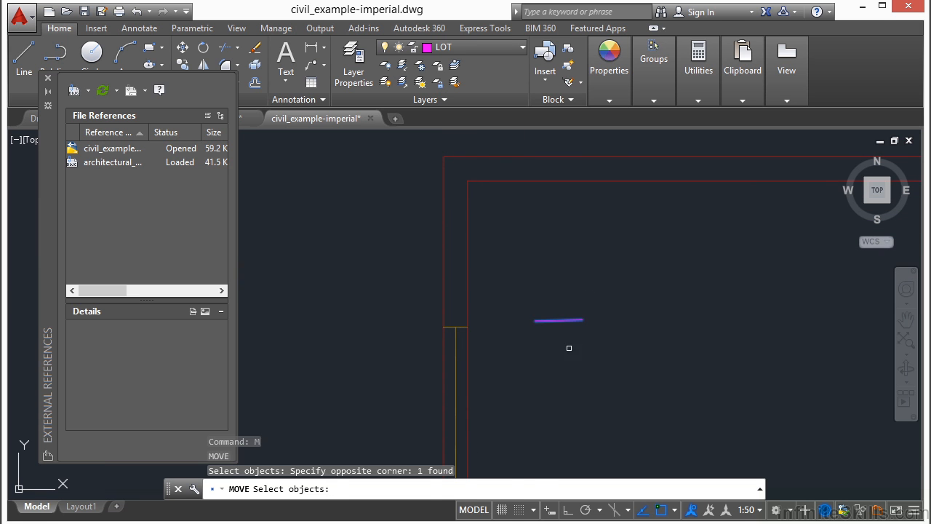
key("Return")
left_click(649, 306)
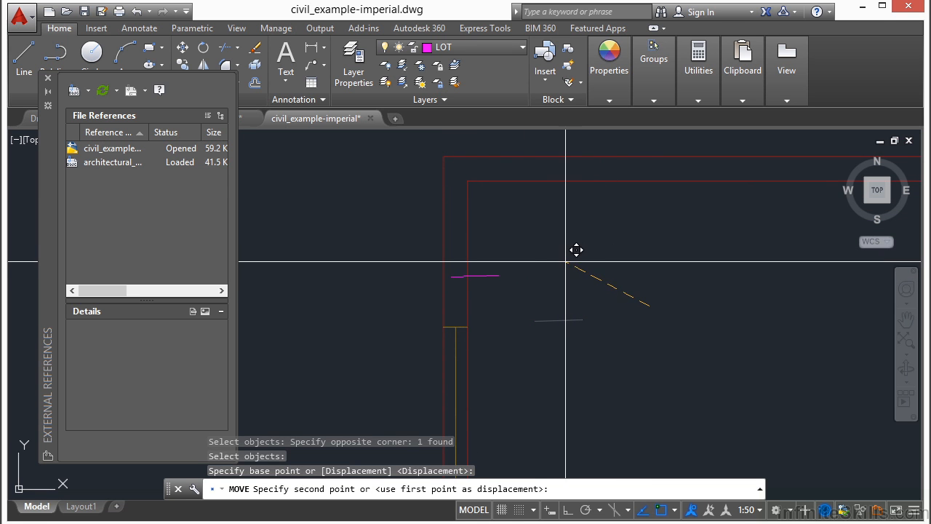
left_click(606, 265)
Copy the 1-unit line to the clipboard and close the external references manager
left_click(547, 253)
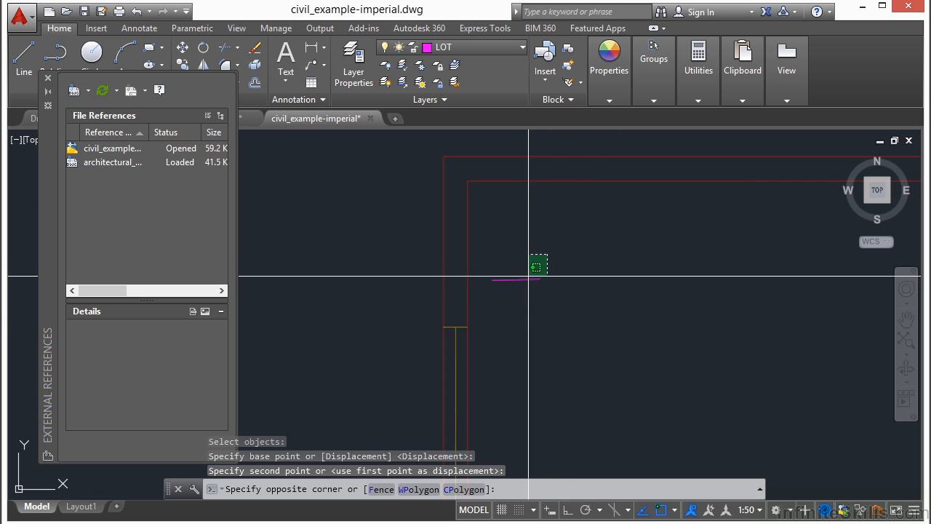
left_click(520, 304)
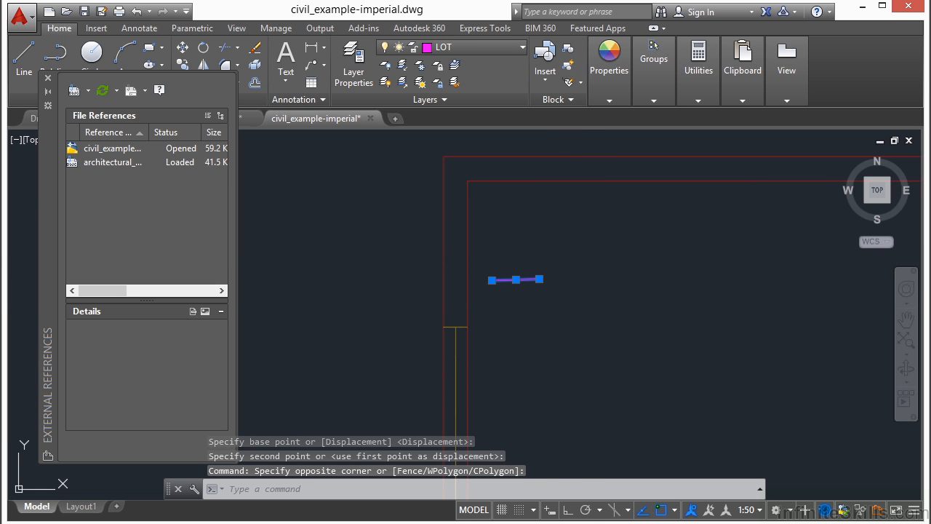
key("ctrl+c")
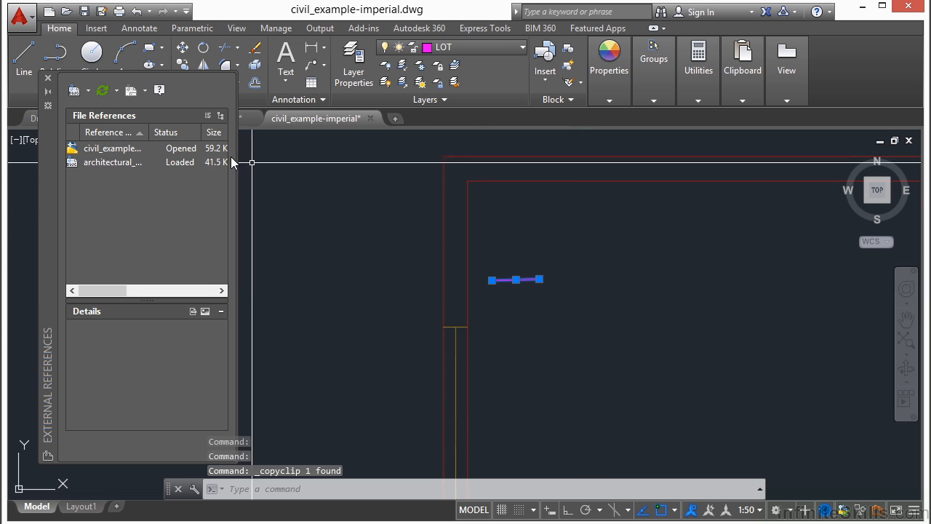
left_click(48, 78)
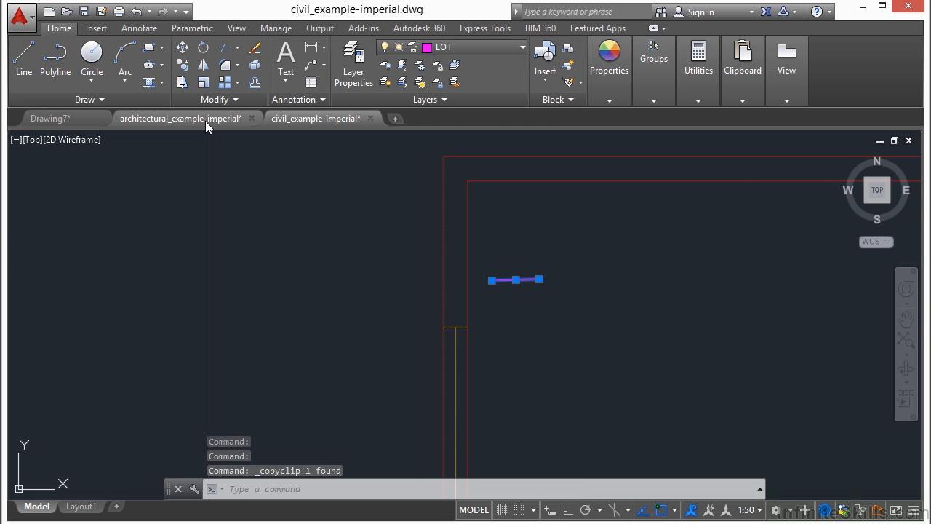
Paste the copied line into architectural_example-imperial beside the west wall of the upper-left room
left_click(205, 121)
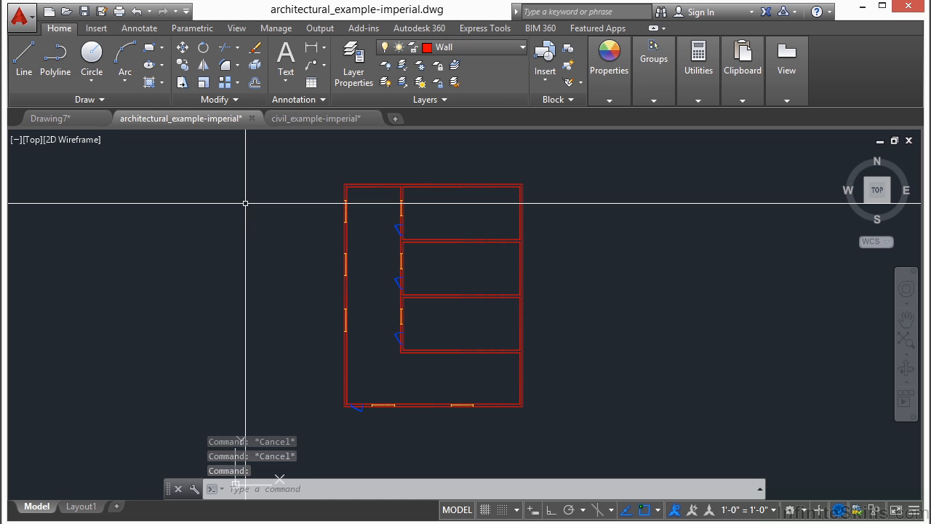
scroll(318, 200, "up", 4)
mouse_move(389, 191)
middle_mouse_down()
mouse_move(397, 187)
mouse_move(367, 256)
middle_mouse_up()
scroll(342, 245, "up", 4)
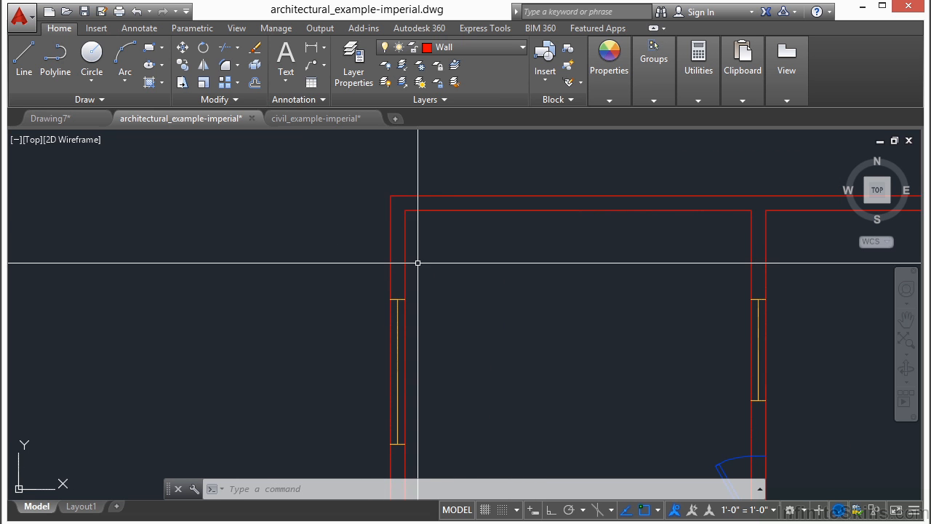
key("ctrl+v")
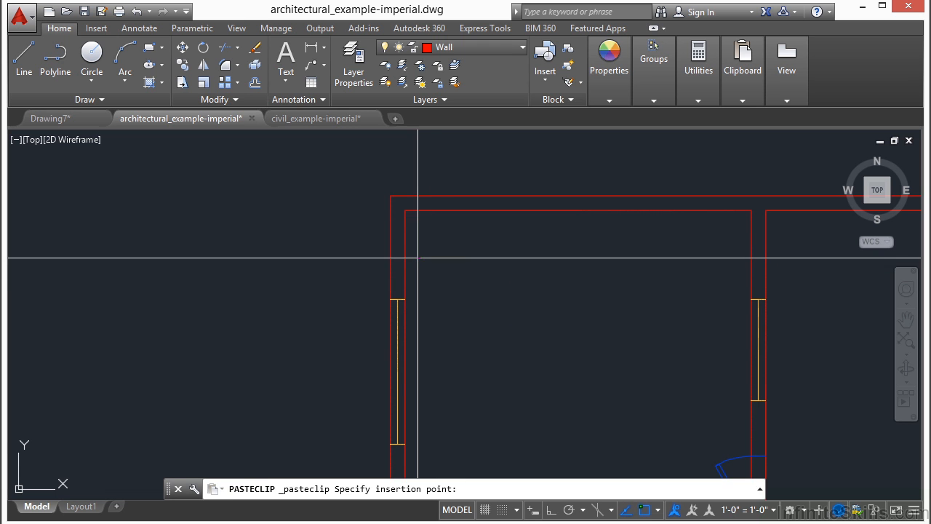
scroll(434, 282, "up", 6)
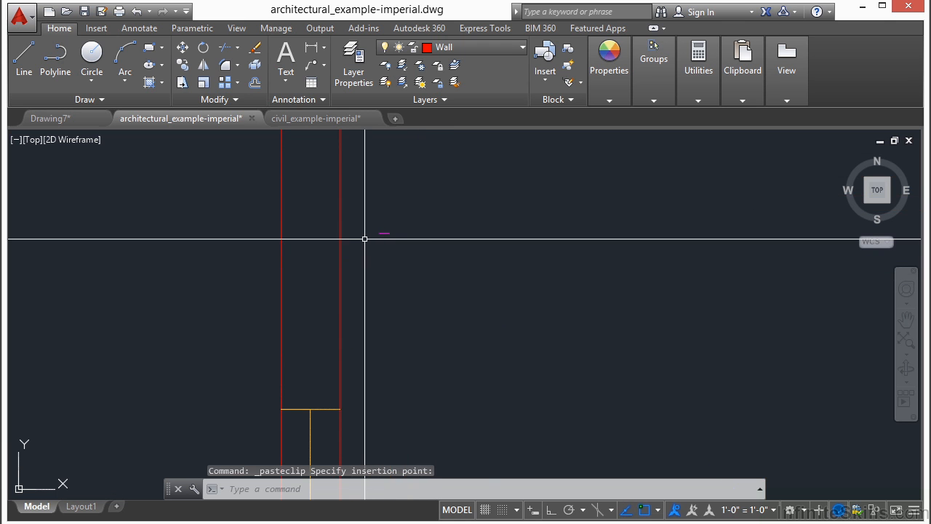
left_click(359, 208)
left_click(455, 280)
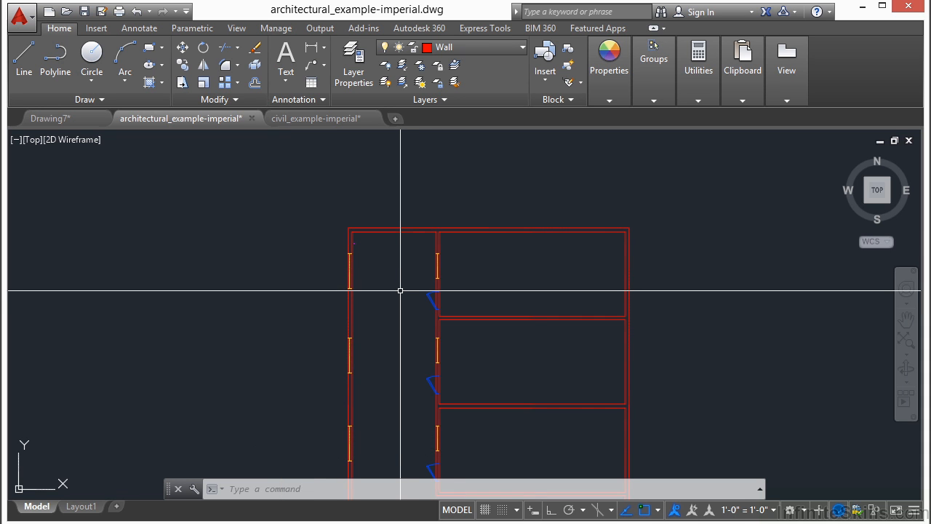
Compare the original floor plan in architectural_example-imperial with the attached copy in the civil drawing
middle_click_drag(392, 266, 371, 202)
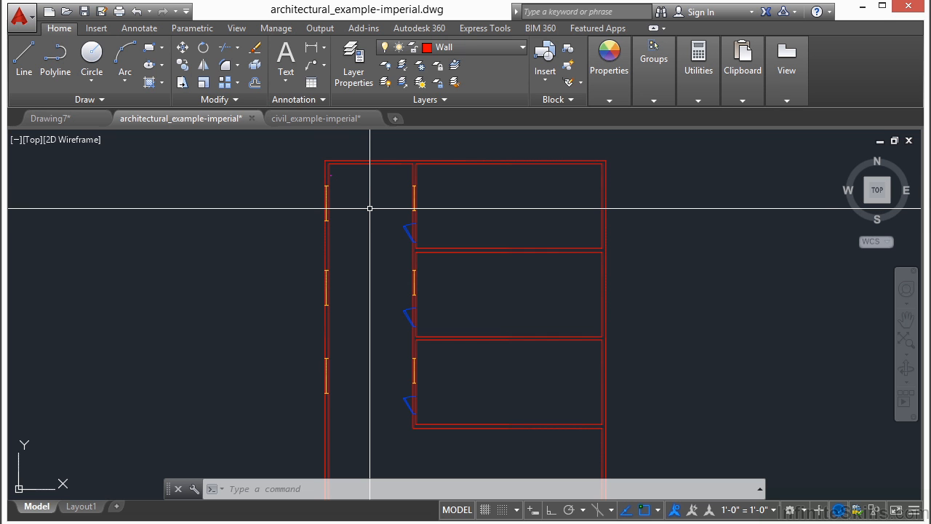
left_click(326, 119)
scroll(513, 271, "down", 10)
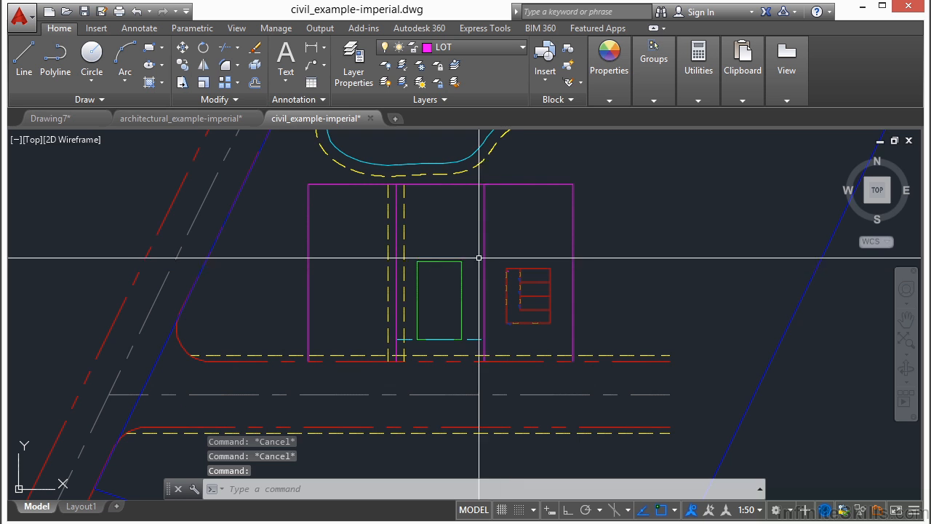
left_click(229, 122)
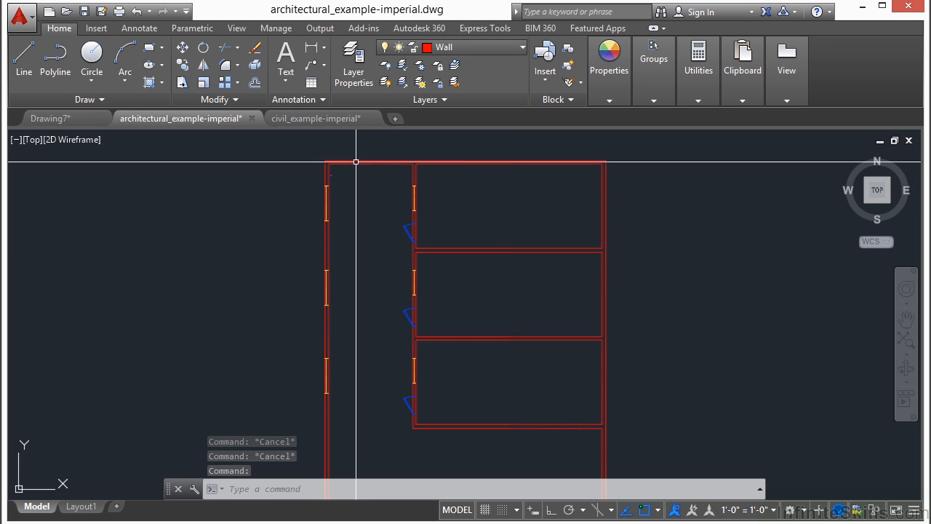
Return to civil_example-imperial and set its insertion scale units to Inches with the UNITS command
left_click(353, 118)
key("Escape")
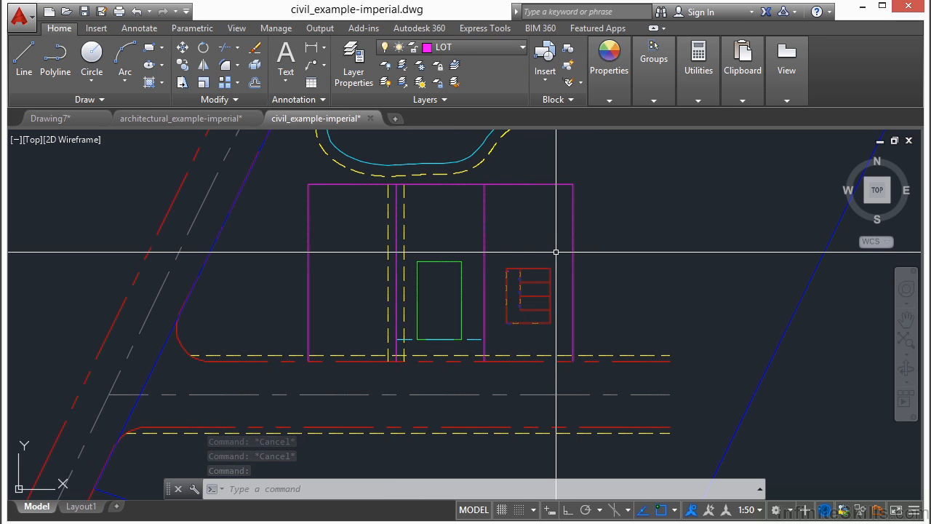
type("UNI")
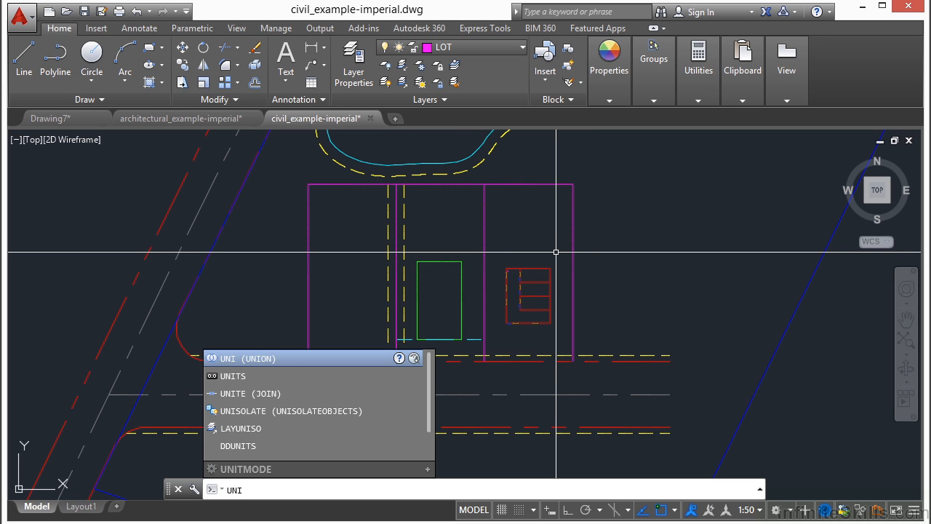
type("TS")
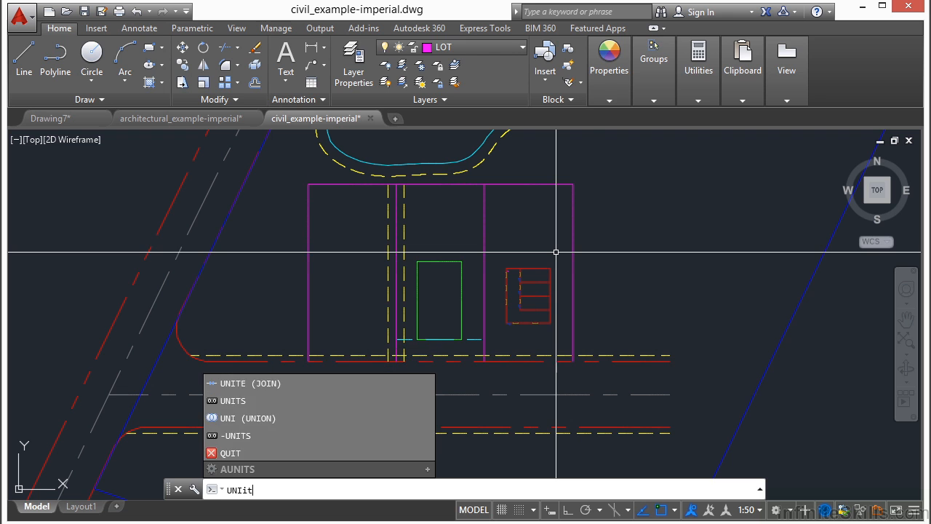
key("Return")
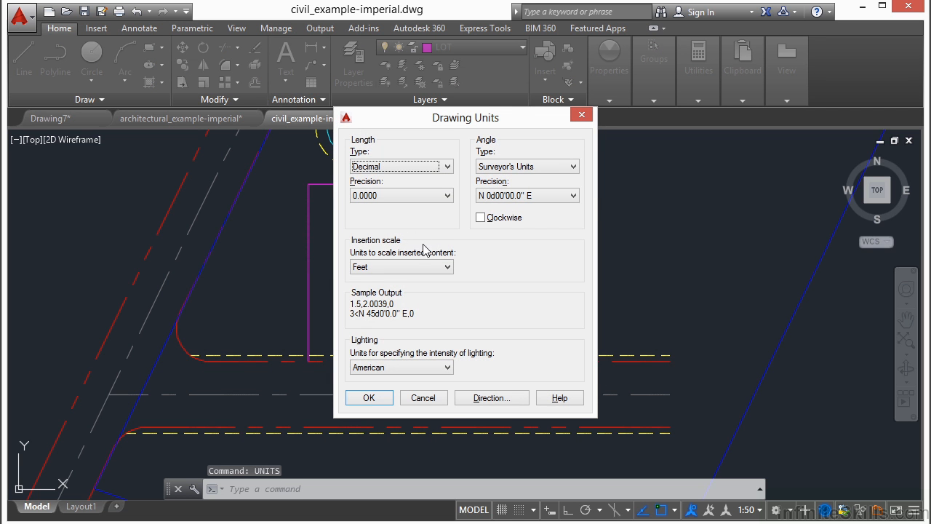
left_click(448, 267)
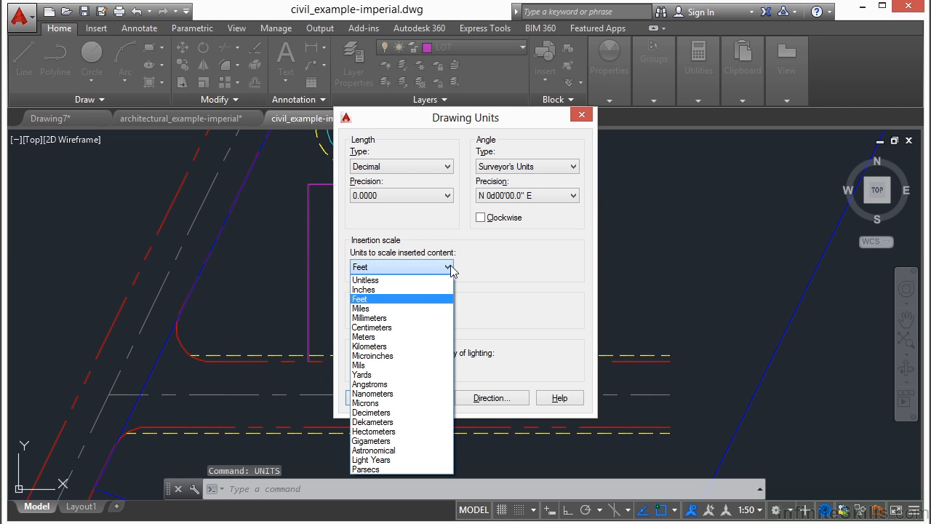
left_click(408, 290)
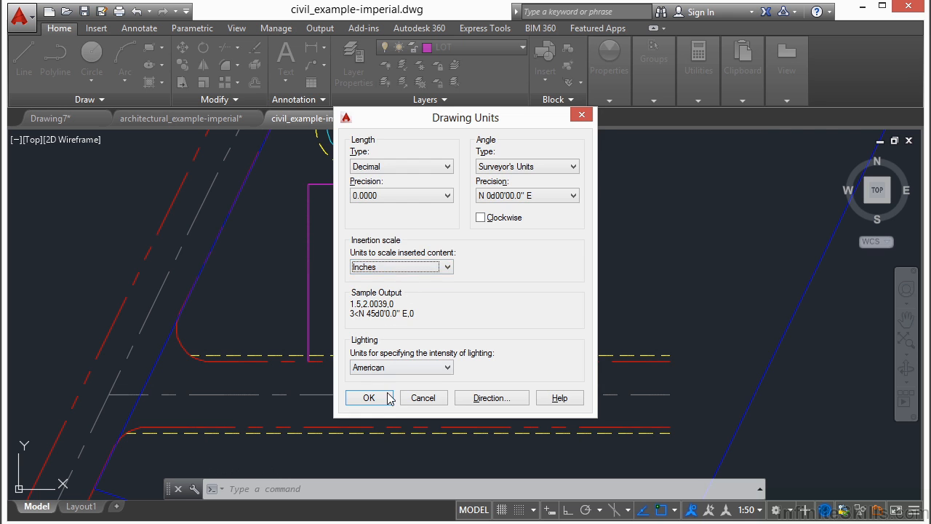
left_click(383, 397)
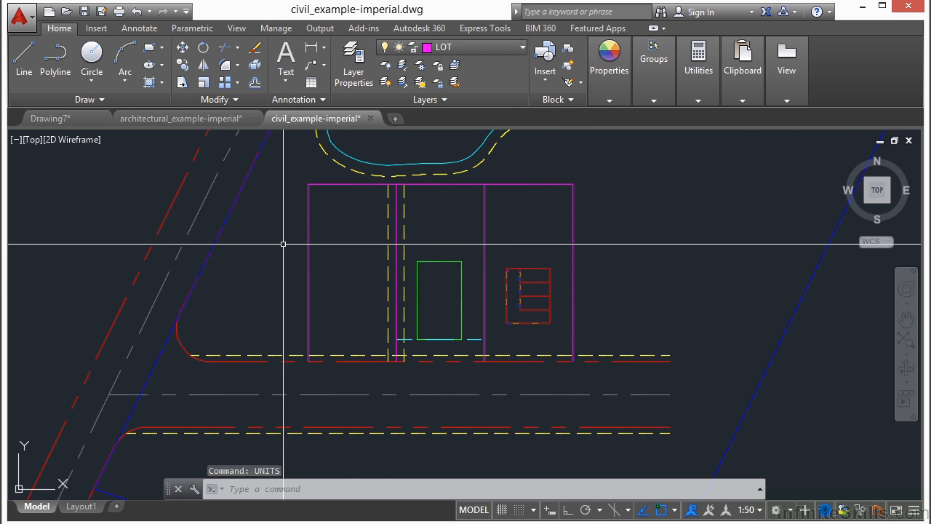